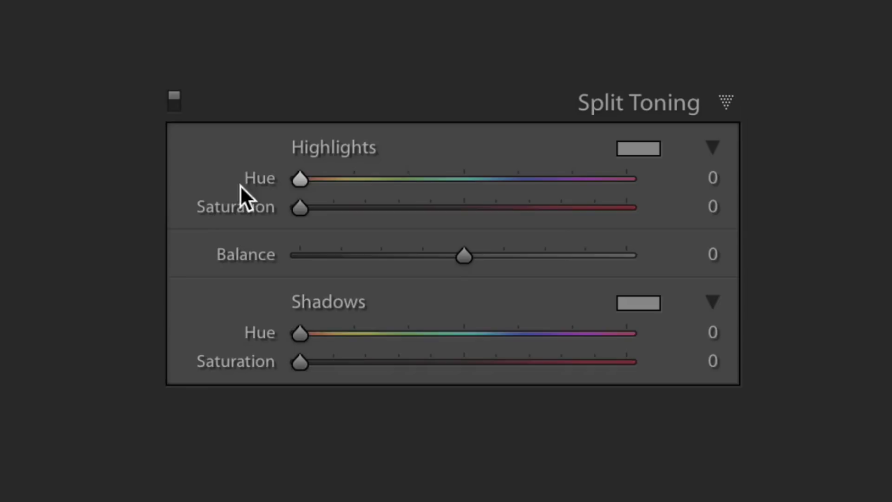
# Step: Raise the cloud portrait's Highlights hue and saturation, and shift Balance toward the highlights
pyautogui.moveTo(300, 179); pyautogui.dragTo(515, 179)
pyautogui.moveTo(307, 207); pyautogui.dragTo(447, 201)
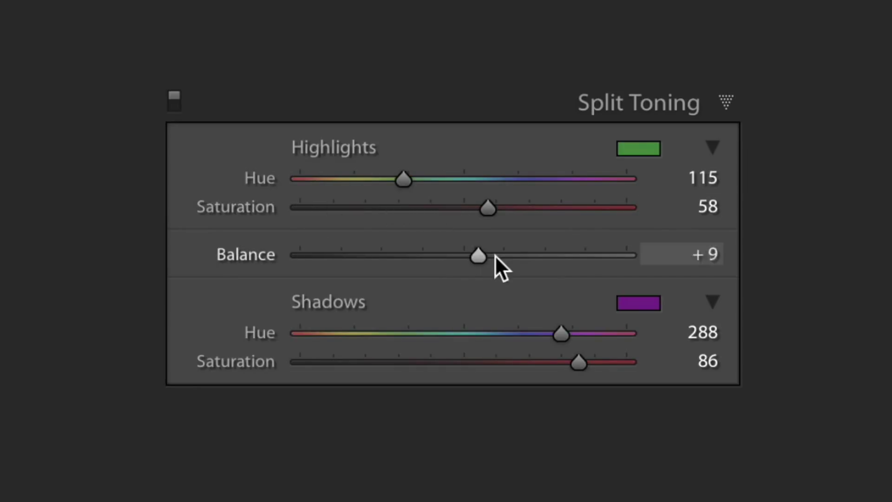
pyautogui.moveTo(494, 255); pyautogui.dragTo(593, 253)
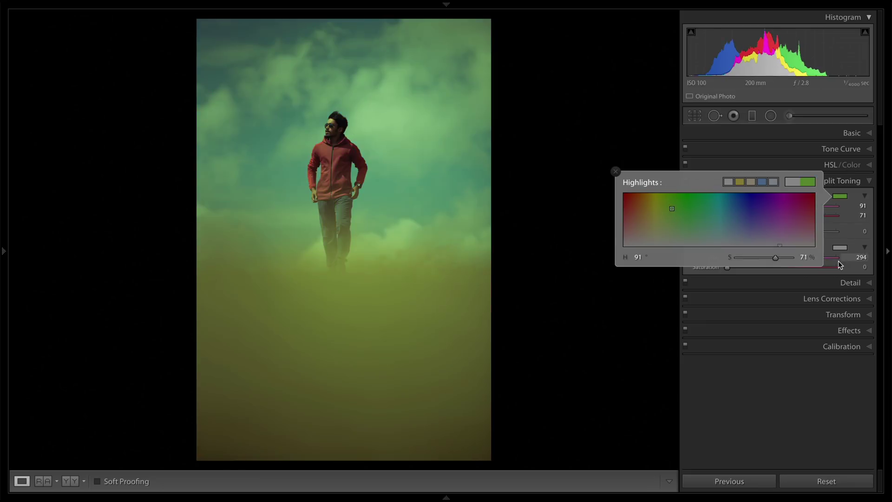
# Step: Tint the forest portrait's shadows to hue 223, saturation 34, with Balance pushed toward highlights
pyautogui.click(840, 248)
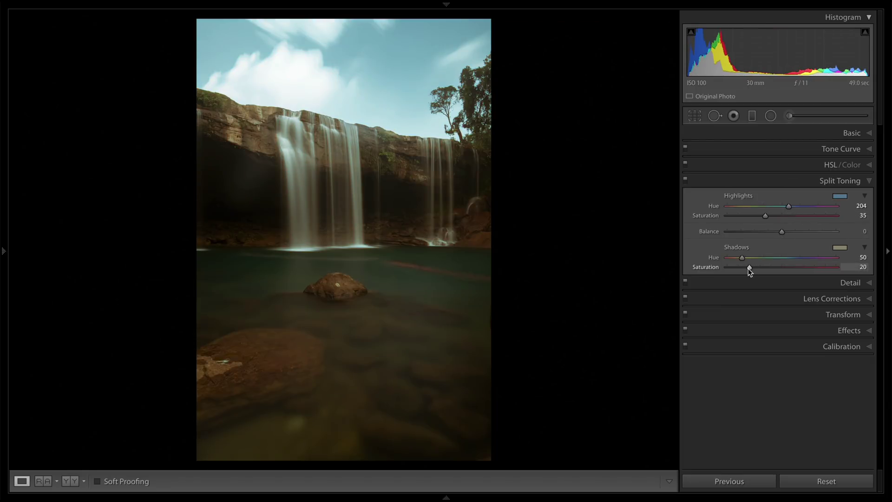
pyautogui.moveTo(782, 231); pyautogui.dragTo(830, 233)
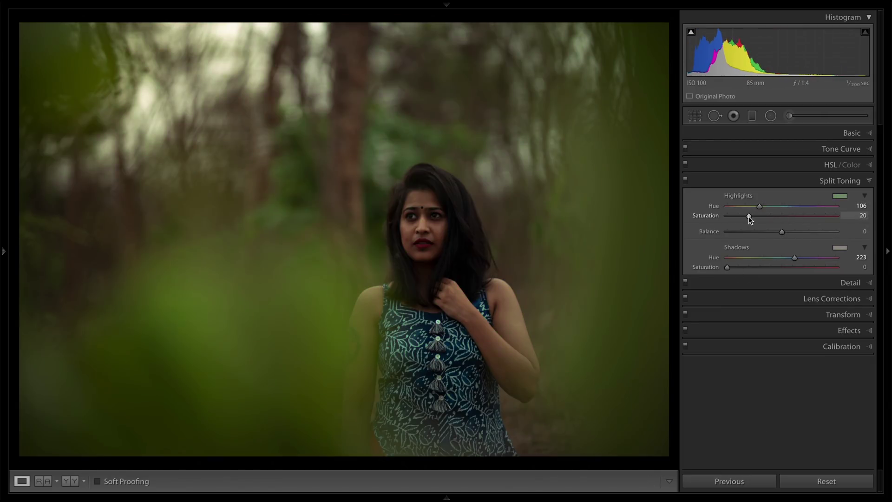
pyautogui.moveTo(794, 257); pyautogui.dragTo(793, 257)
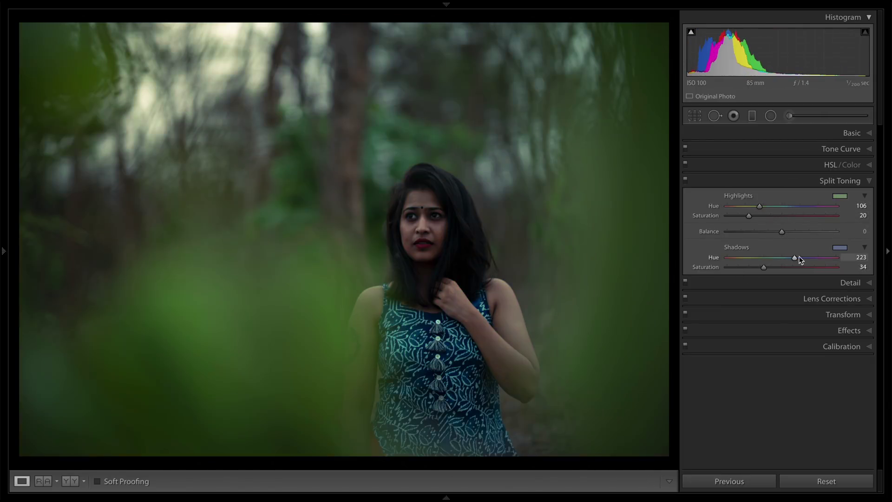
pyautogui.moveTo(727, 267); pyautogui.dragTo(741, 268)
pyautogui.moveTo(757, 233); pyautogui.dragTo(755, 234)
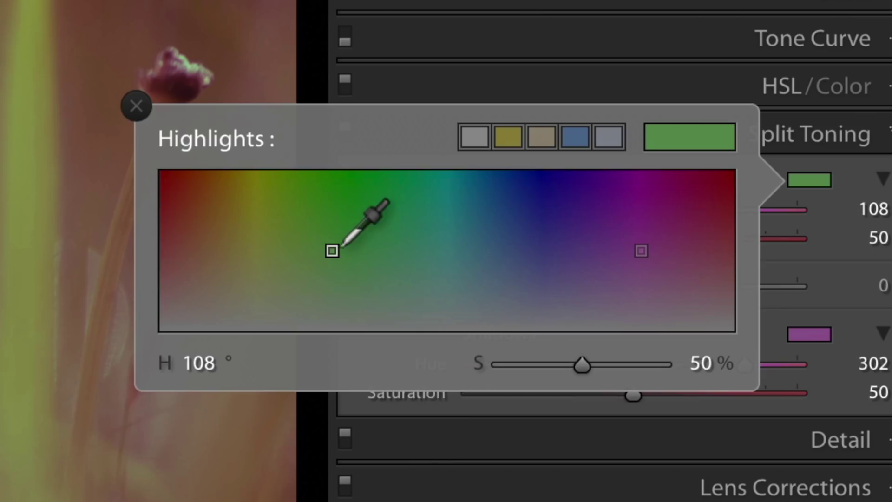
# Step: Try a green highlight colour and a purple shadow colour, leaving the waterfall's Highlights hue at 257
pyautogui.moveTo(332, 250); pyautogui.dragTo(342, 201)
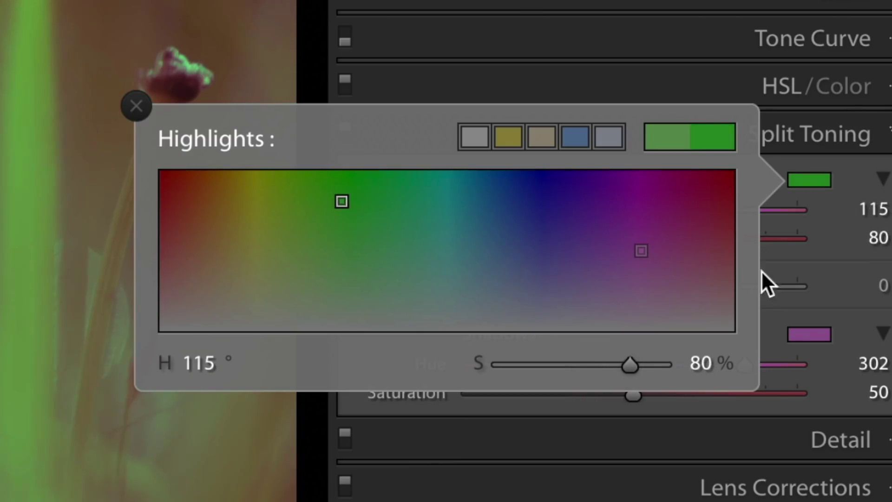
pyautogui.click(809, 335)
pyautogui.moveTo(592, 234); pyautogui.dragTo(619, 226)
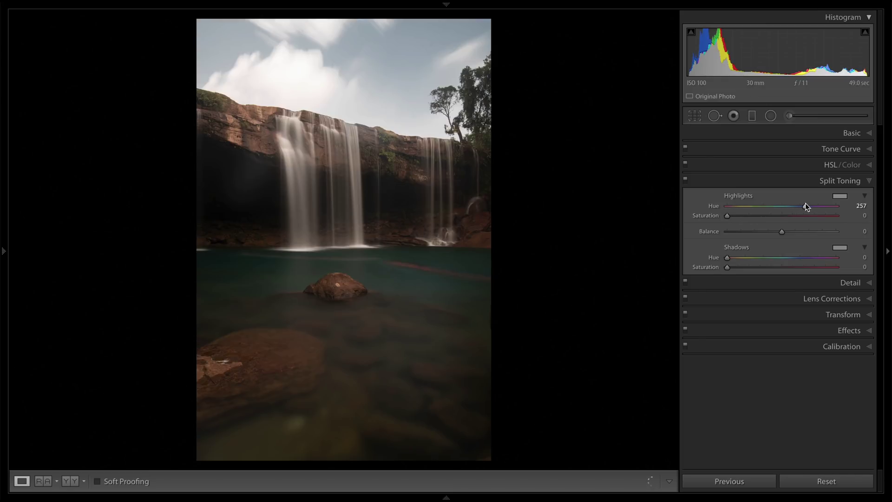
# Step: Settle the waterfall's Highlights hue at 233 and remove the tint with both saturations at 0
pyautogui.moveTo(804, 204); pyautogui.dragTo(761, 208)
pyautogui.moveTo(730, 219); pyautogui.dragTo(741, 216)
pyautogui.moveTo(799, 205)
pyautogui.mouseDown()
pyautogui.moveTo(752, 209)
pyautogui.moveTo(798, 206)
pyautogui.mouseUp()
pyautogui.moveTo(781, 216); pyautogui.dragTo(755, 216)
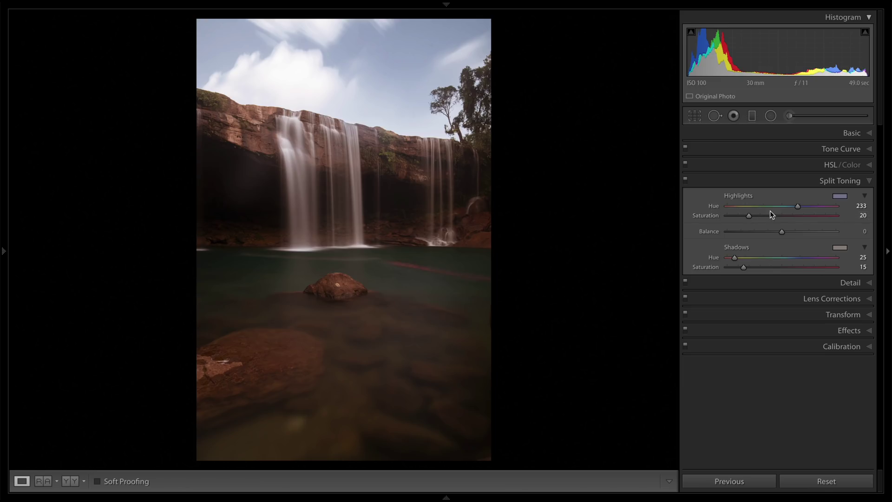
pyautogui.moveTo(744, 268); pyautogui.dragTo(716, 271)
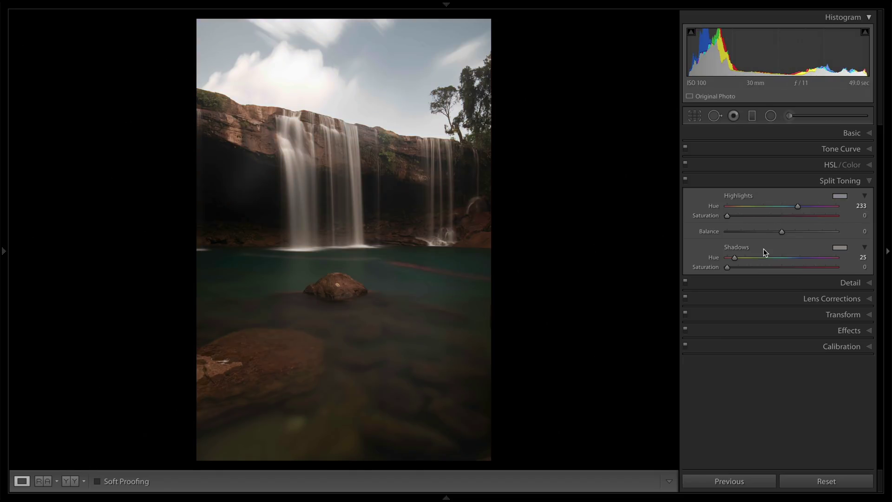
# Step: Try purple, pink and sky-sampled highlight colours, ending on strong purple (hue 269, saturation 82)
pyautogui.click(841, 196)
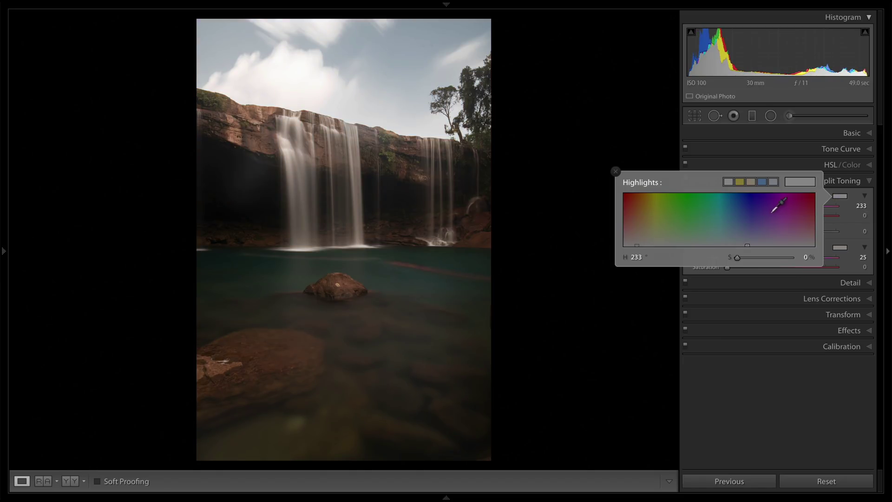
pyautogui.moveTo(750, 238); pyautogui.dragTo(767, 217)
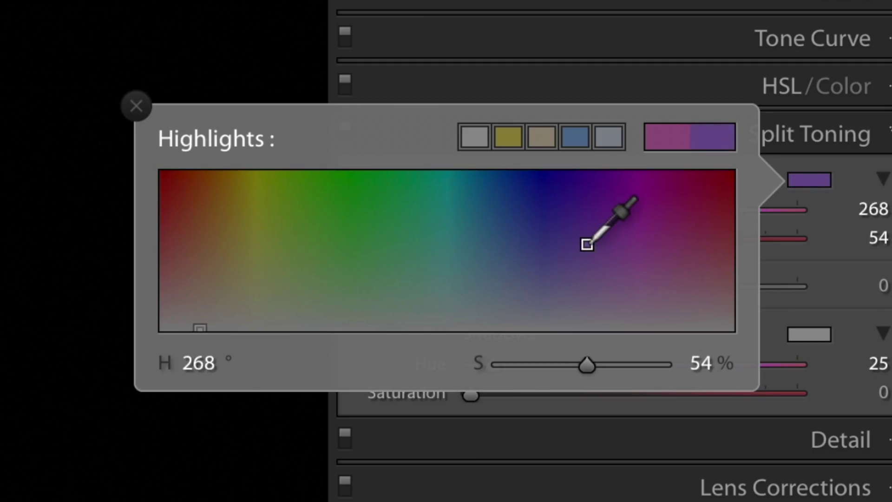
pyautogui.moveTo(587, 244)
pyautogui.mouseDown()
pyautogui.moveTo(591, 197)
pyautogui.moveTo(602, 292)
pyautogui.moveTo(597, 191)
pyautogui.moveTo(564, 247)
pyautogui.moveTo(442, 243)
pyautogui.moveTo(663, 235)
pyautogui.moveTo(593, 242)
pyautogui.mouseUp()
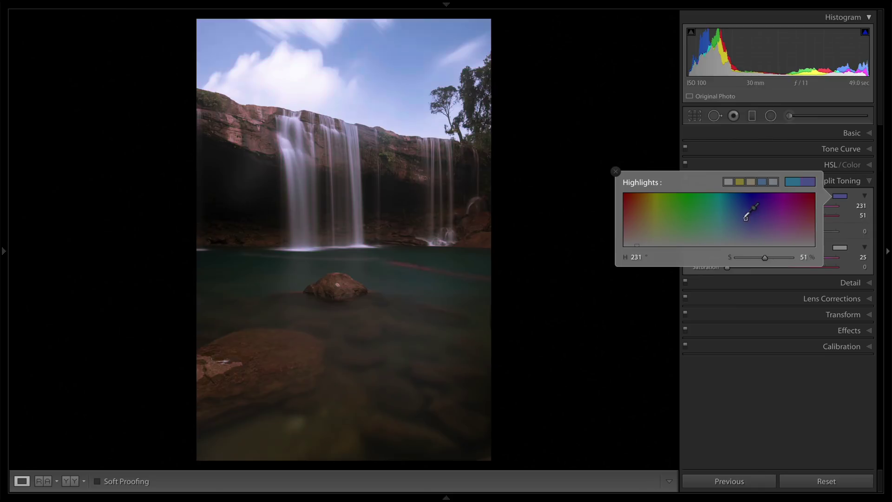
pyautogui.moveTo(746, 217)
pyautogui.mouseDown()
pyautogui.moveTo(719, 208)
pyautogui.moveTo(792, 215)
pyautogui.moveTo(730, 210)
pyautogui.mouseUp()
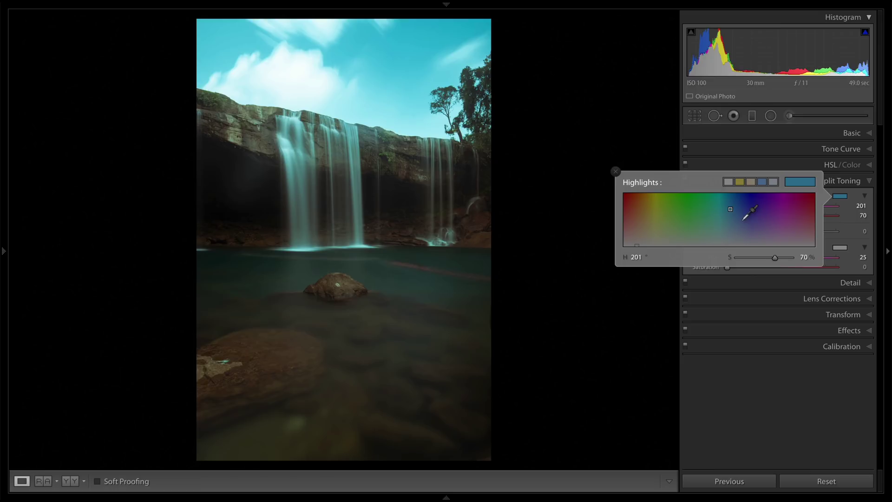
pyautogui.moveTo(743, 216); pyautogui.dragTo(381, 66)
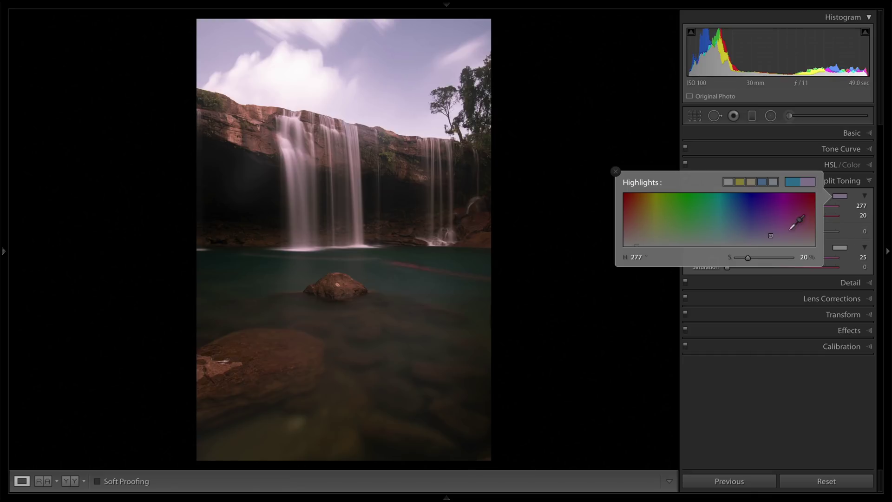
pyautogui.moveTo(767, 225)
pyautogui.mouseDown()
pyautogui.moveTo(767, 202)
pyautogui.moveTo(768, 217)
pyautogui.moveTo(717, 207)
pyautogui.moveTo(796, 207)
pyautogui.mouseUp()
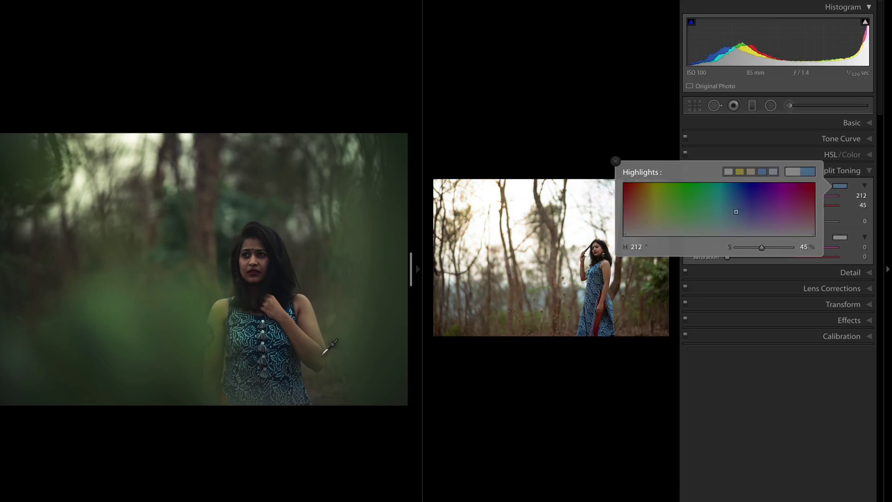
# Step: Sample a yellow-green highlight colour and a teal shadow colour (hue 180, saturation 44) from the photo
pyautogui.moveTo(329, 346); pyautogui.dragTo(297, 336)
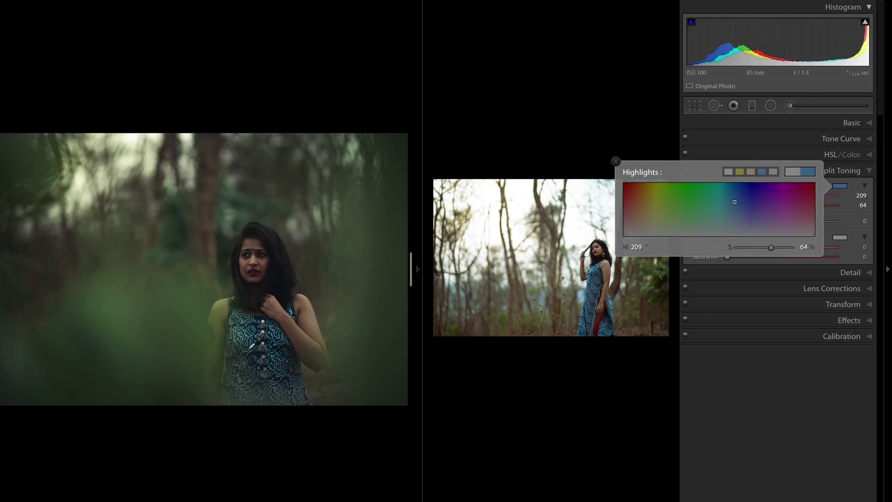
pyautogui.moveTo(225, 321); pyautogui.dragTo(215, 328)
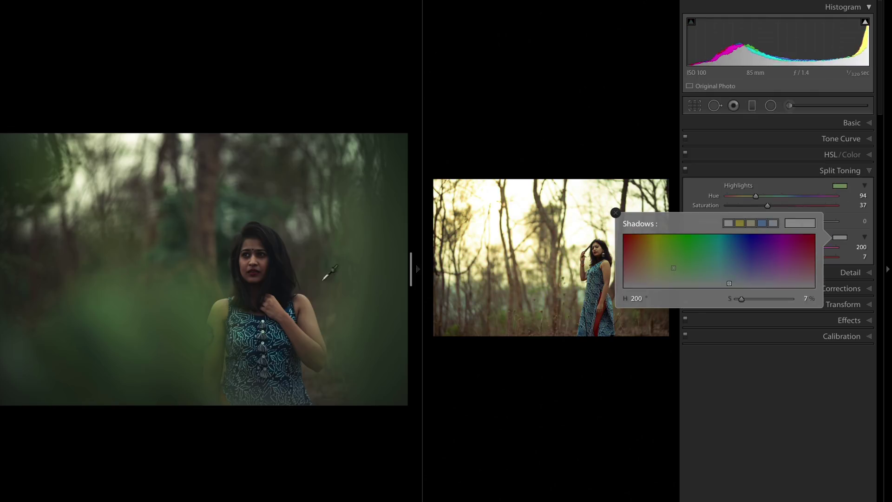
pyautogui.click(785, 389)
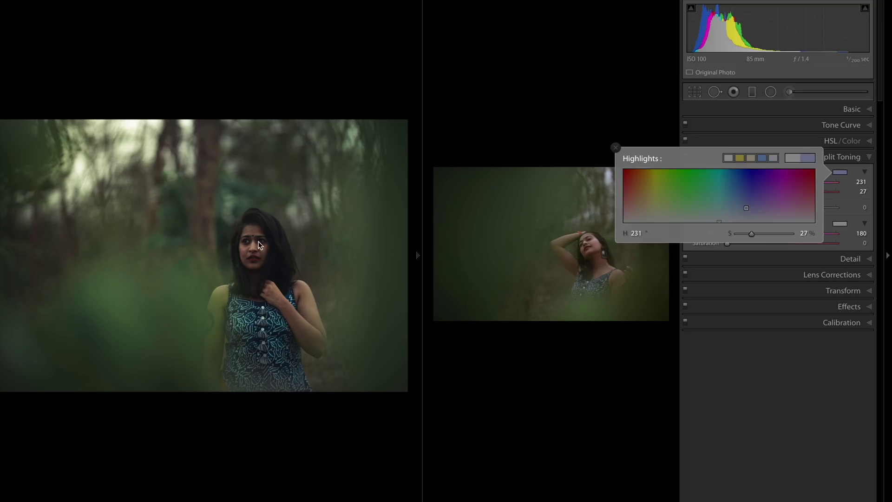
pyautogui.click(840, 224)
pyautogui.moveTo(719, 251); pyautogui.dragTo(284, 283)
pyautogui.press('Return')
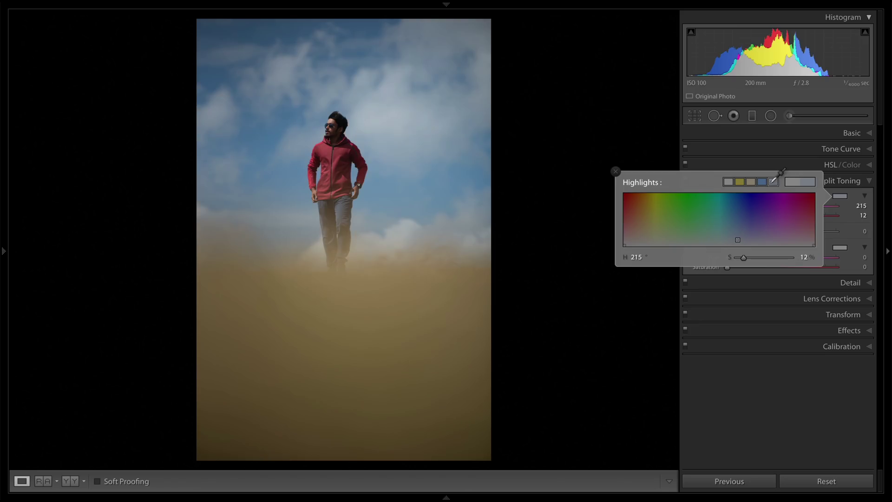
# Step: Try blue, beige and other preset highlight swatches, then warm the Highlights hue to 57
pyautogui.click(763, 182)
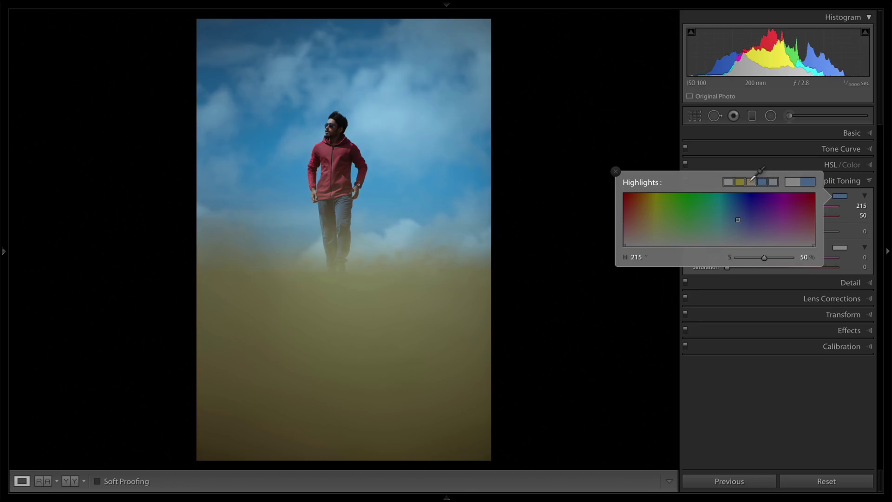
pyautogui.click(751, 181)
pyautogui.click(740, 181)
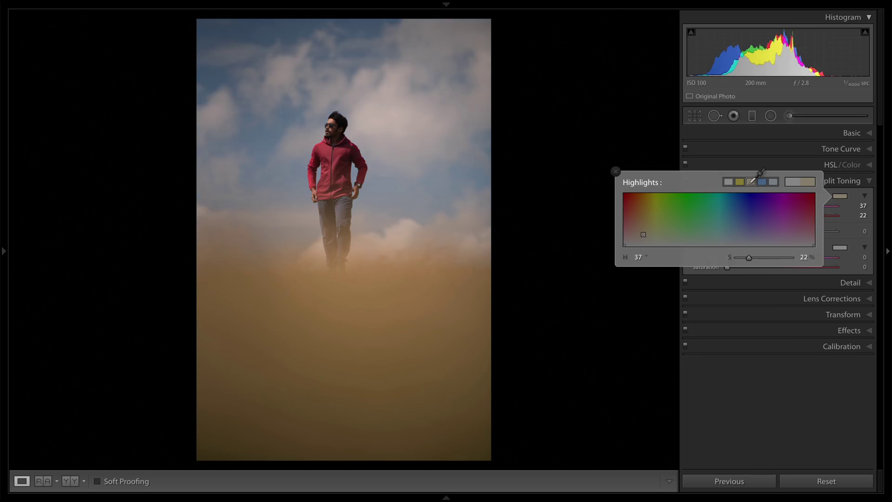
pyautogui.moveTo(739, 210); pyautogui.dragTo(813, 258)
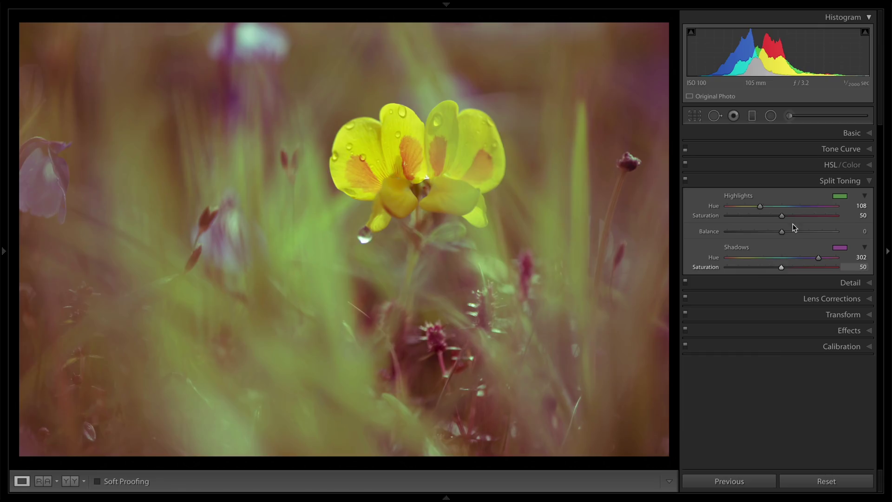
# Step: Give the flower green highlights (hue 115), purple shadows (hue 288, saturation 86) and highlight-weighted Balance
pyautogui.click(841, 196)
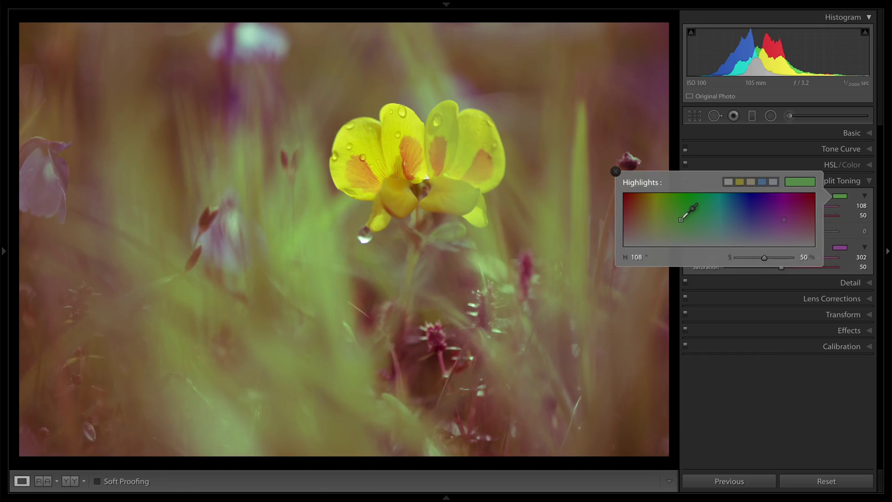
pyautogui.moveTo(682, 217); pyautogui.dragTo(684, 201)
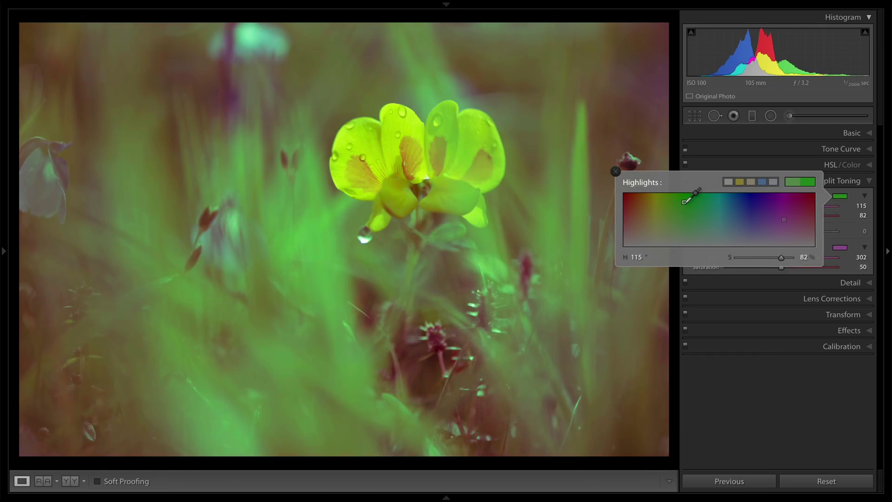
pyautogui.click(846, 248)
pyautogui.moveTo(771, 265)
pyautogui.mouseDown()
pyautogui.moveTo(799, 258)
pyautogui.moveTo(781, 262)
pyautogui.mouseUp()
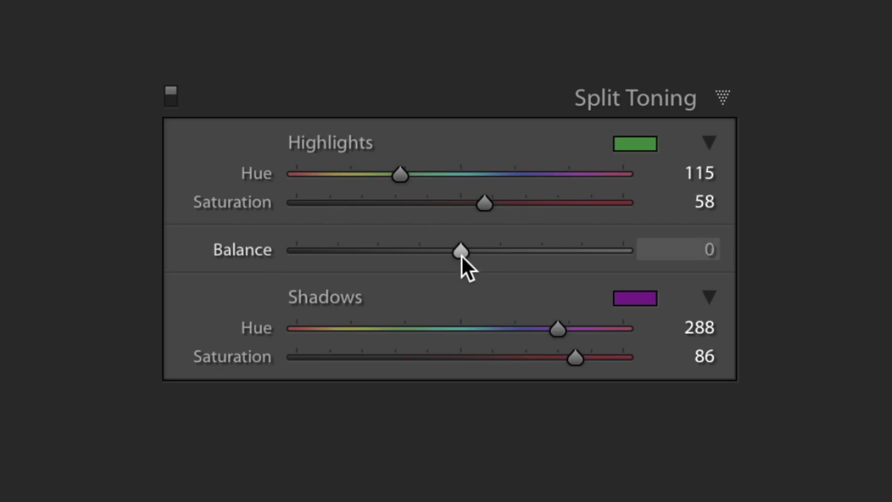
pyautogui.moveTo(467, 251); pyautogui.dragTo(592, 250)
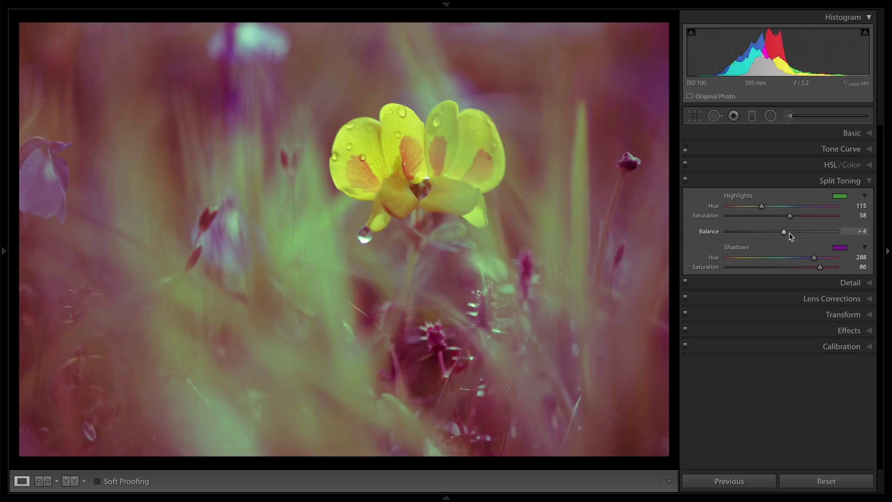
# Step: Swing the flower's Balance right to +58, then left toward -30
pyautogui.moveTo(786, 233); pyautogui.dragTo(813, 233)
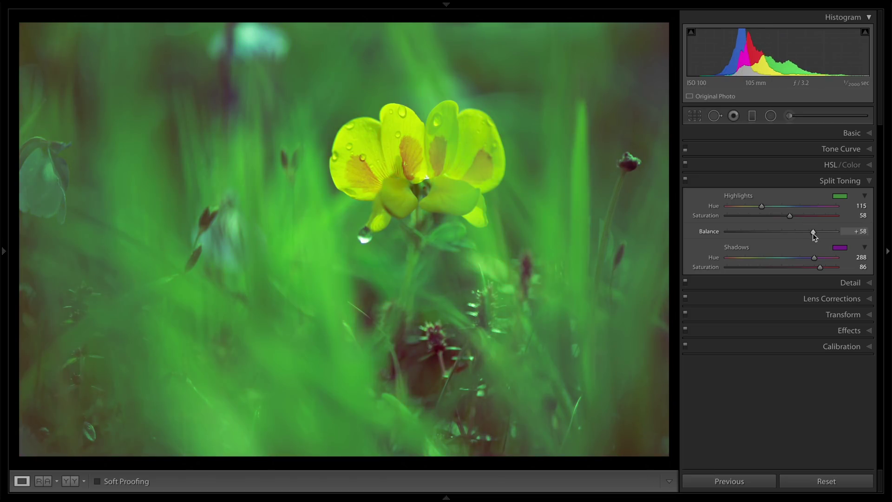
pyautogui.moveTo(811, 233); pyautogui.dragTo(766, 232)
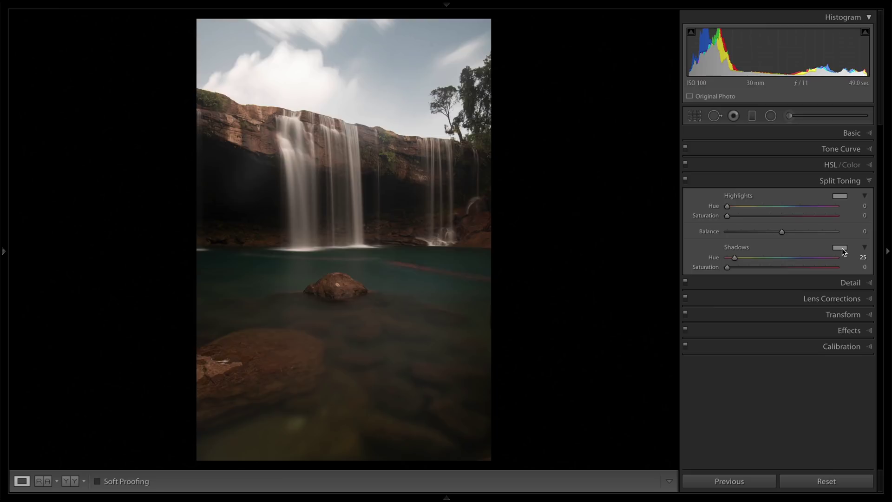
# Step: Give the waterfall warm shadows (hue 50) and blue highlights (hue 204), resetting Balance to 0
pyautogui.click(841, 248)
pyautogui.moveTo(670, 284)
pyautogui.mouseDown()
pyautogui.moveTo(671, 269)
pyautogui.moveTo(683, 264)
pyautogui.moveTo(659, 273)
pyautogui.mouseUp()
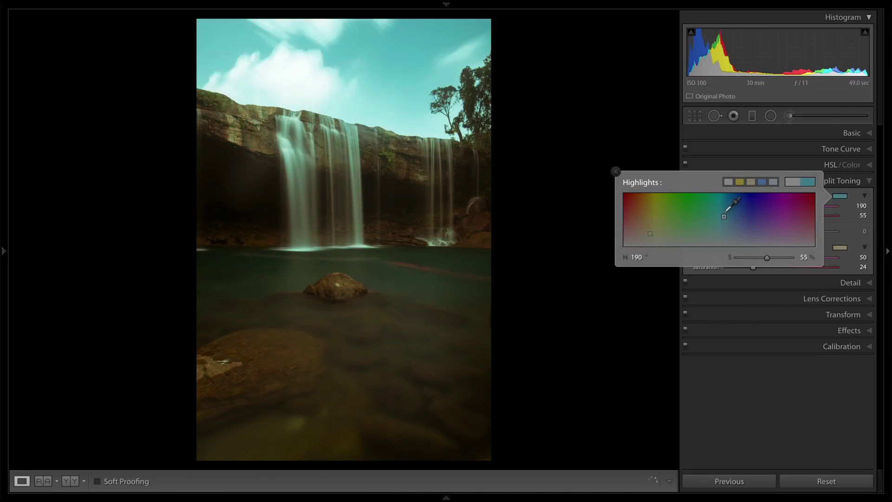
pyautogui.moveTo(724, 216)
pyautogui.mouseDown()
pyautogui.moveTo(737, 212)
pyautogui.moveTo(730, 215)
pyautogui.mouseUp()
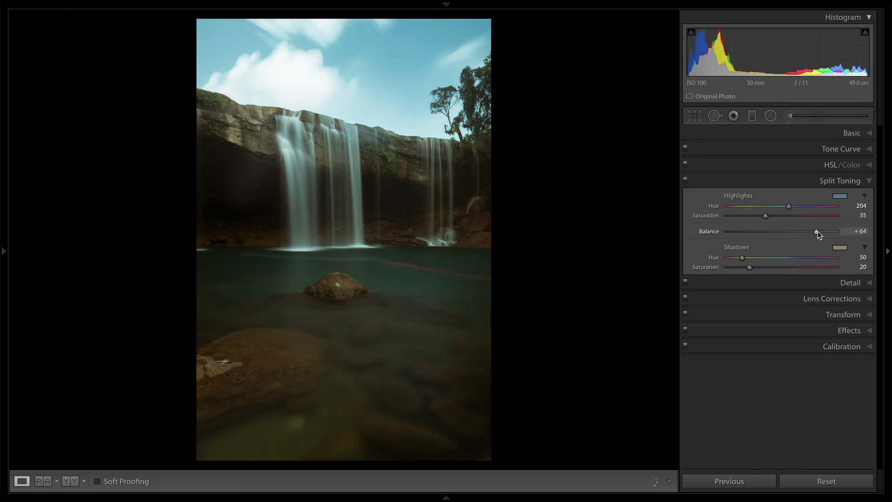
pyautogui.moveTo(831, 233); pyautogui.dragTo(830, 231)
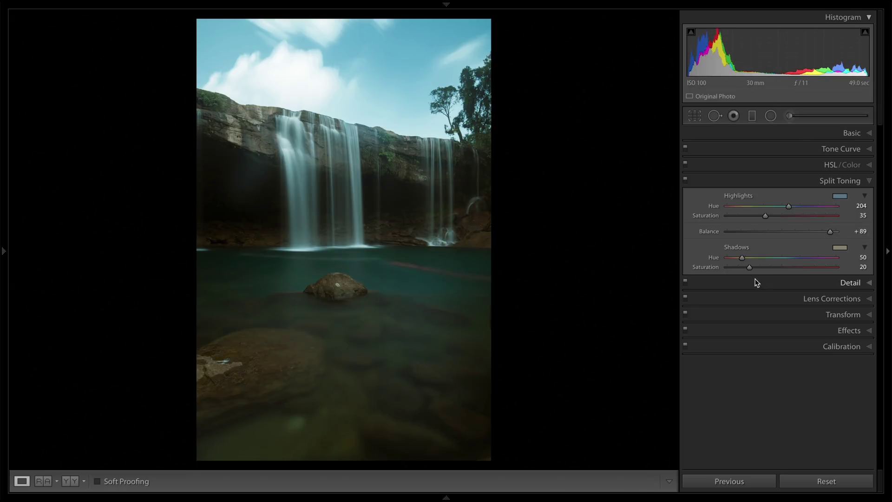
pyautogui.doubleClick(830, 234)
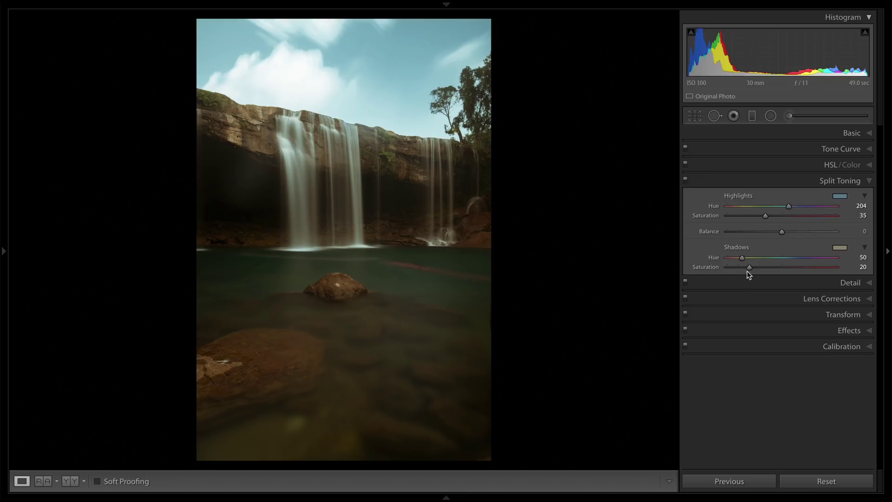
pyautogui.moveTo(740, 271); pyautogui.dragTo(737, 272)
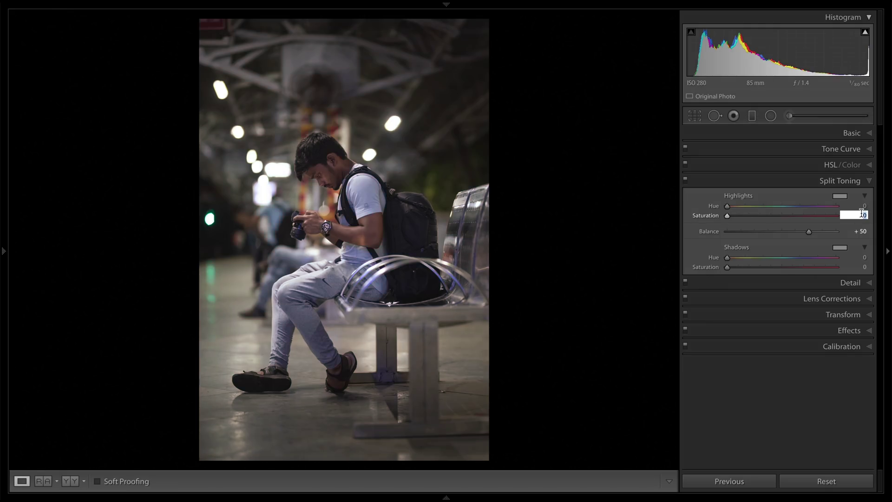
# Step: Pick a soft green highlight tint and a purple shadow tint from the swatch pickers
pyautogui.click(866, 266)
pyautogui.click(840, 196)
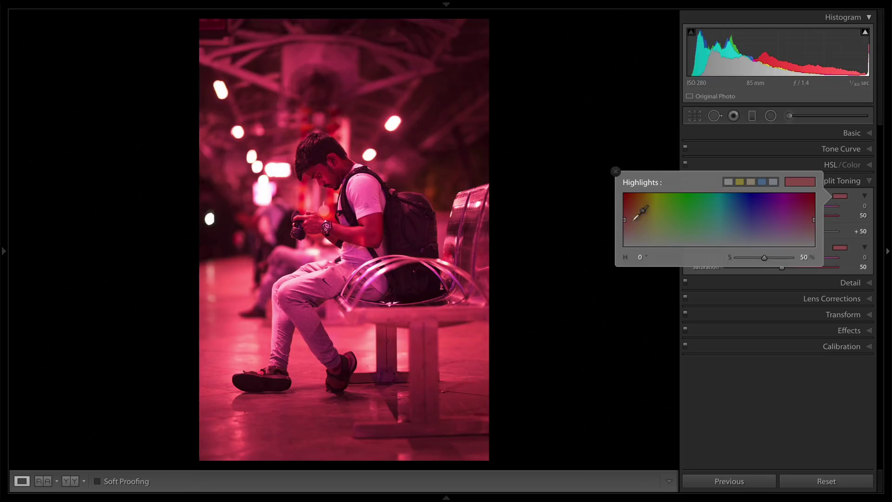
pyautogui.moveTo(631, 218); pyautogui.dragTo(668, 224)
pyautogui.click(840, 248)
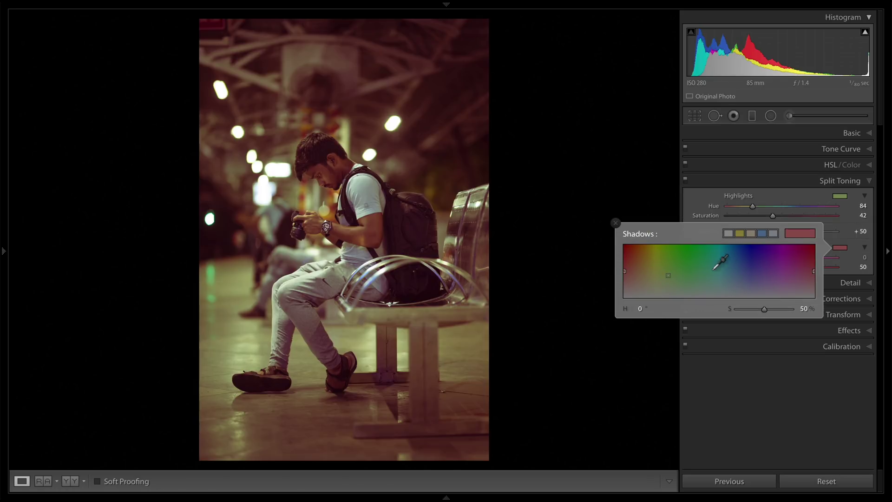
pyautogui.moveTo(701, 269); pyautogui.dragTo(767, 274)
pyautogui.click(814, 396)
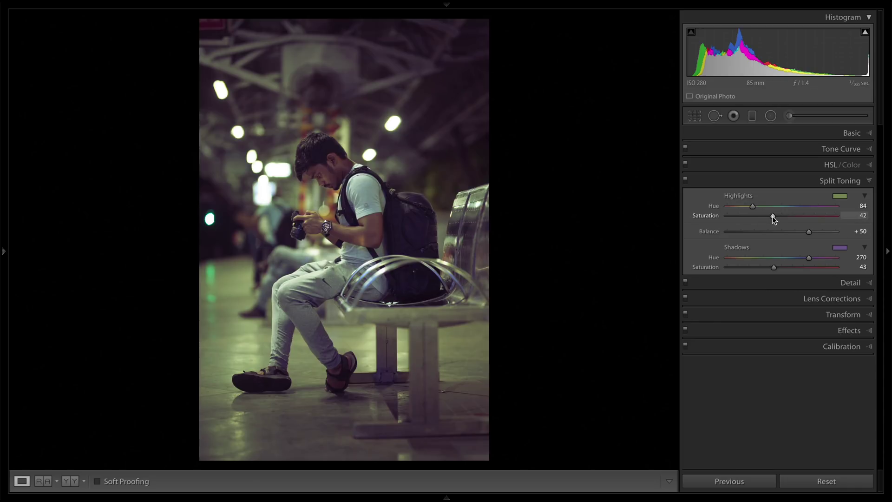
# Step: Lower highlight saturation to 36 and shadow saturation to 25, and set Balance to +25
pyautogui.moveTo(772, 216); pyautogui.dragTo(771, 216)
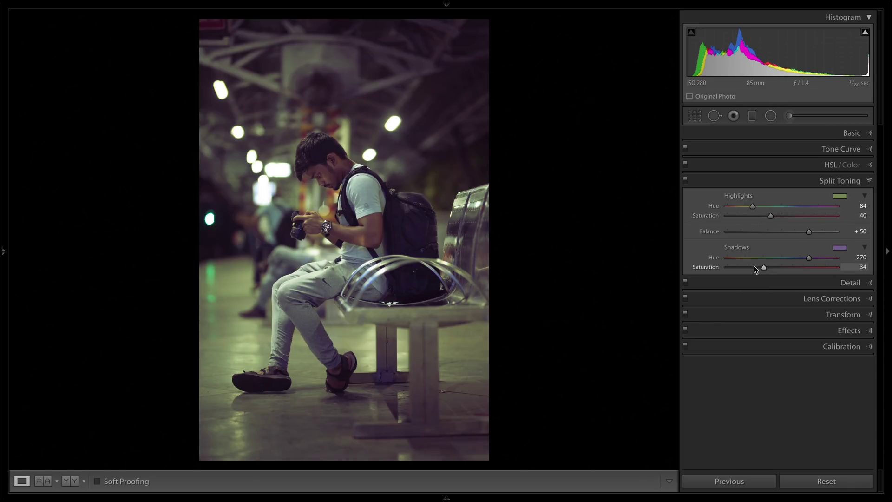
pyautogui.moveTo(754, 266); pyautogui.dragTo(756, 268)
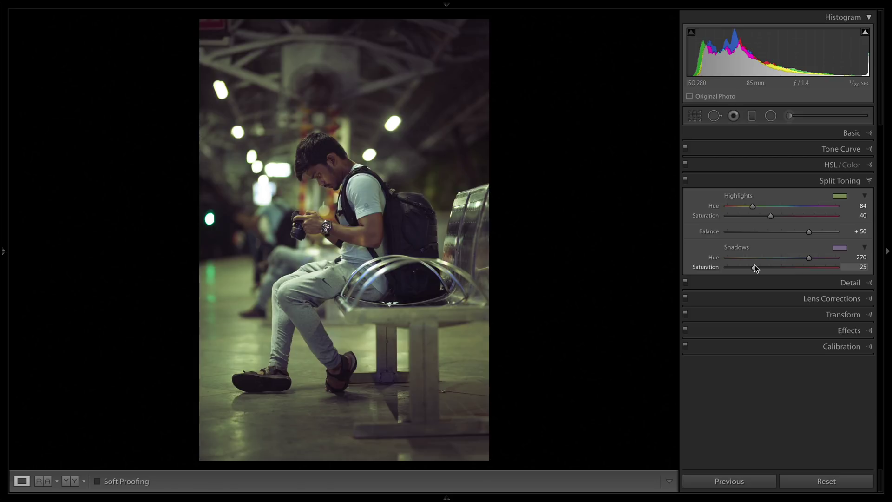
pyautogui.moveTo(762, 233); pyautogui.dragTo(795, 238)
pyautogui.click(840, 195)
# Step: Shift the shadow hue toward magenta, then toggle Split Toning off and on to compare
pyautogui.click(667, 227)
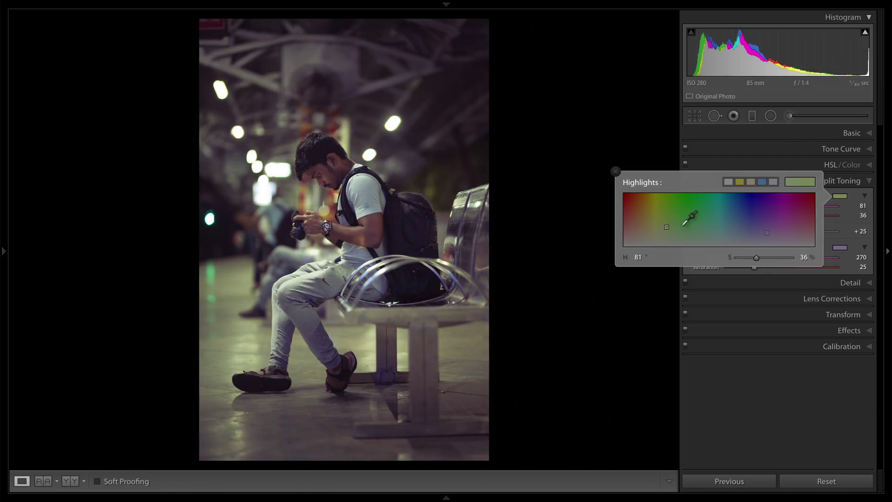
pyautogui.click(841, 247)
pyautogui.moveTo(772, 277); pyautogui.dragTo(786, 279)
pyautogui.click(704, 202)
pyautogui.click(686, 182)
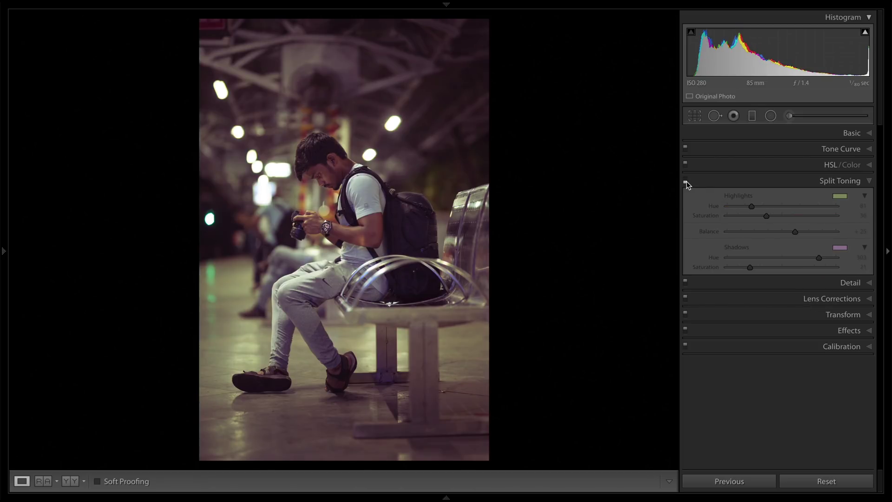
pyautogui.click(685, 182)
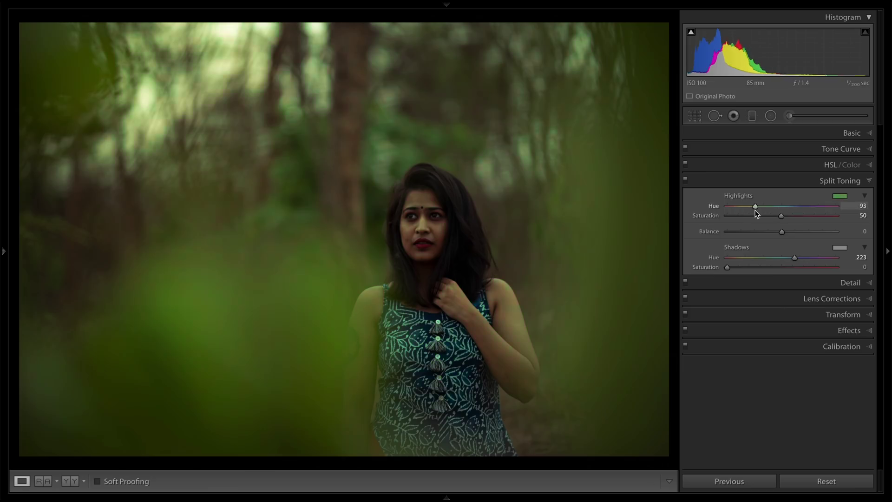
# Step: Set the forest portrait's highlight tint to hue 93 at saturation 50 and check the tone curve
pyautogui.moveTo(754, 205); pyautogui.dragTo(760, 205)
pyautogui.moveTo(791, 257); pyautogui.dragTo(776, 226)
pyautogui.click(869, 147)
# Step: Desaturate, darken and hue-shift the greens in HSL/Color, then compare before and after
pyautogui.click(781, 331)
pyautogui.click(750, 179)
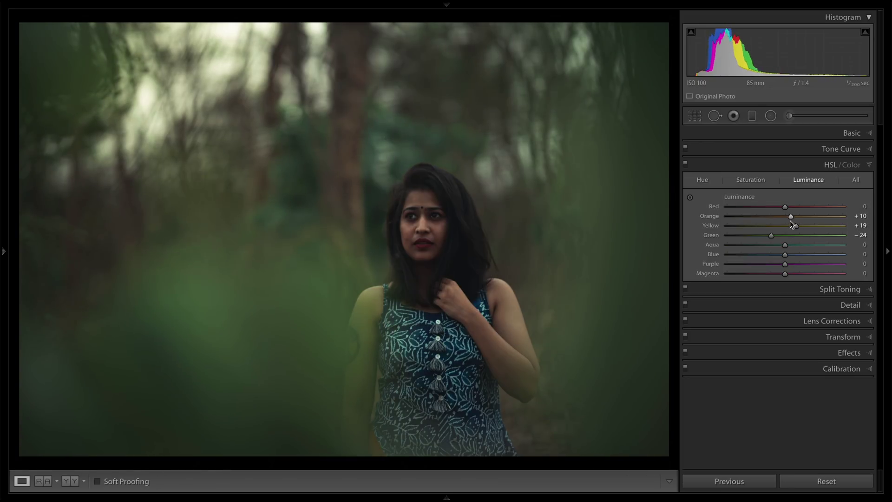
pyautogui.press('\\')
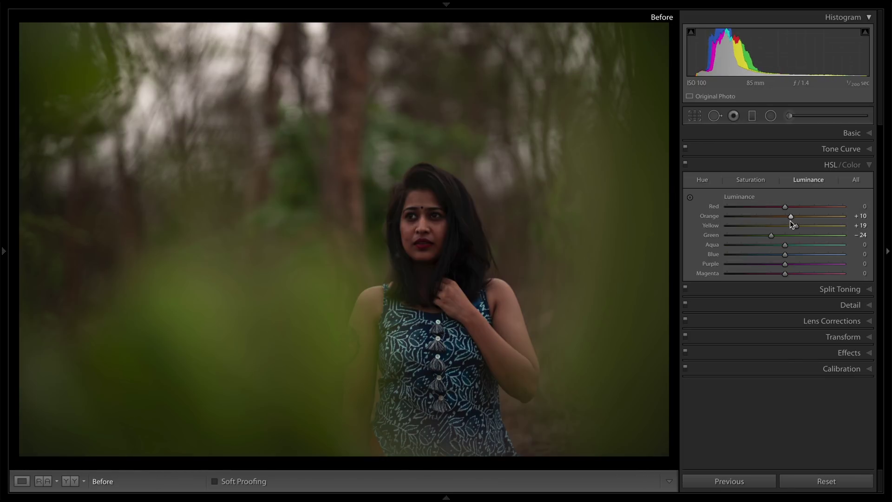
pyautogui.press('\\')
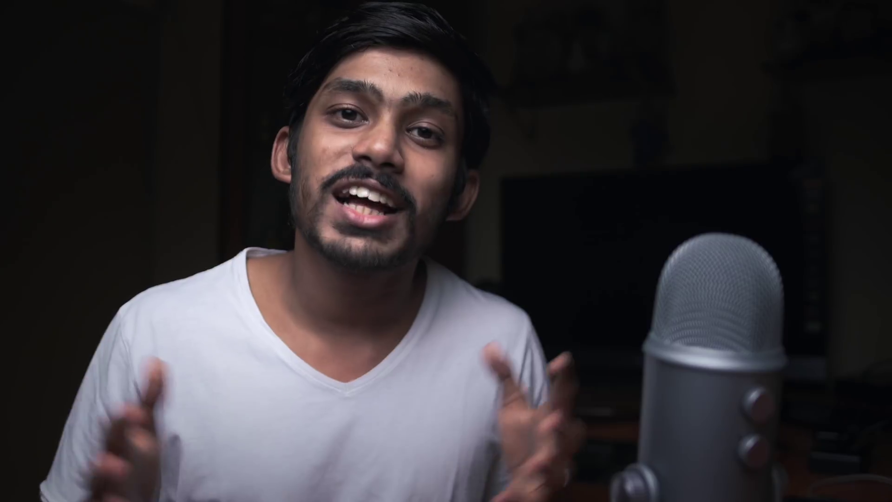